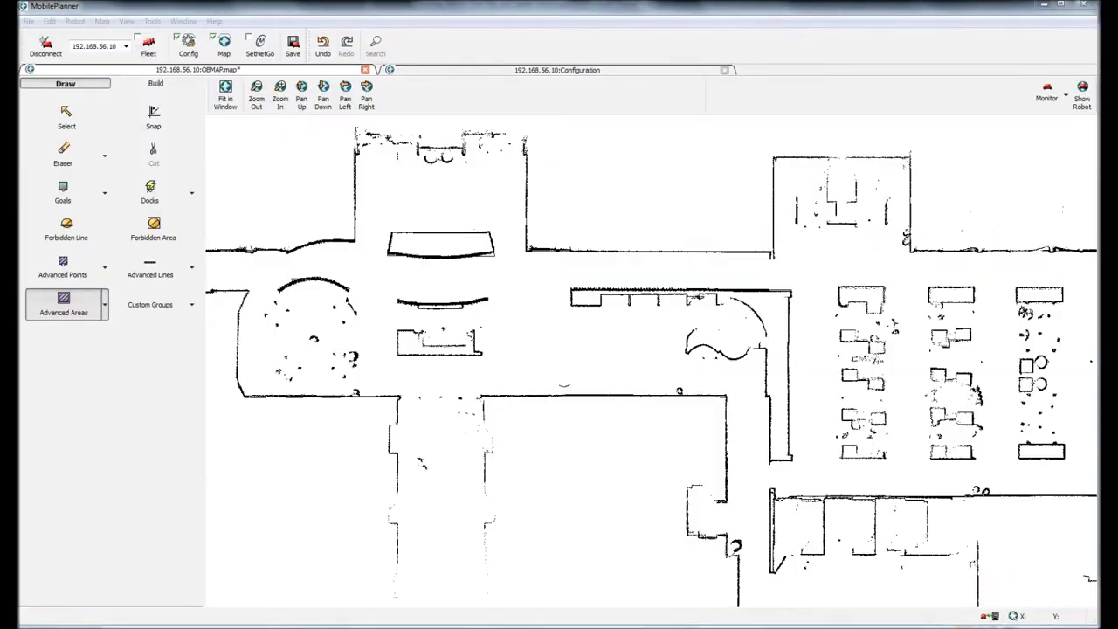
# - Draw two One-Way lanes along the corridor: the right one heading down, the left heading up
pyautogui.click(105, 305)
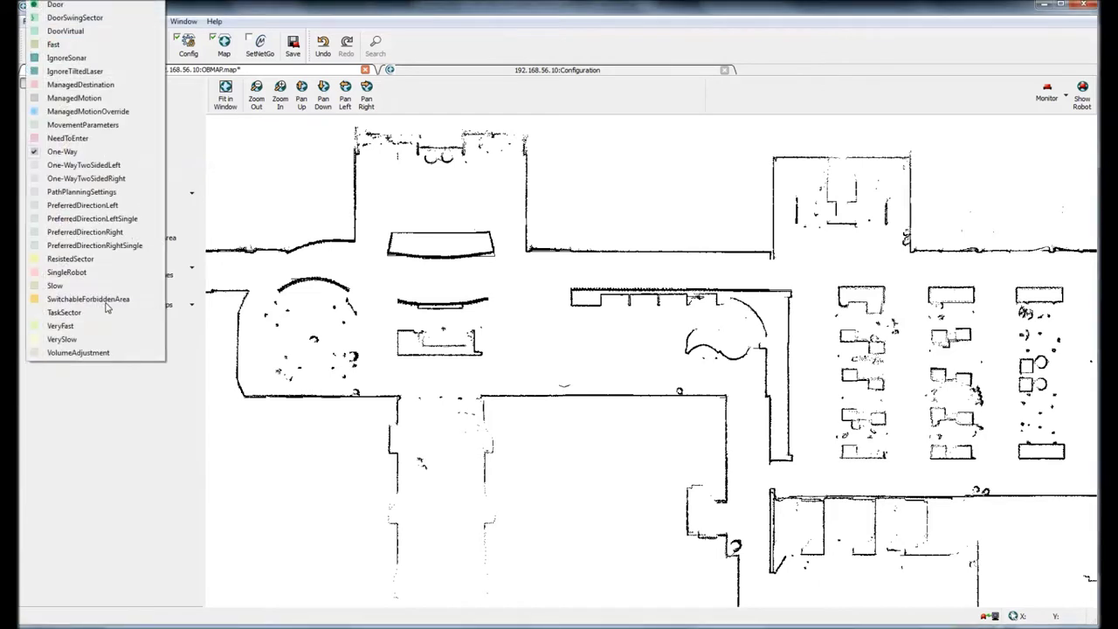
pyautogui.click(81, 152)
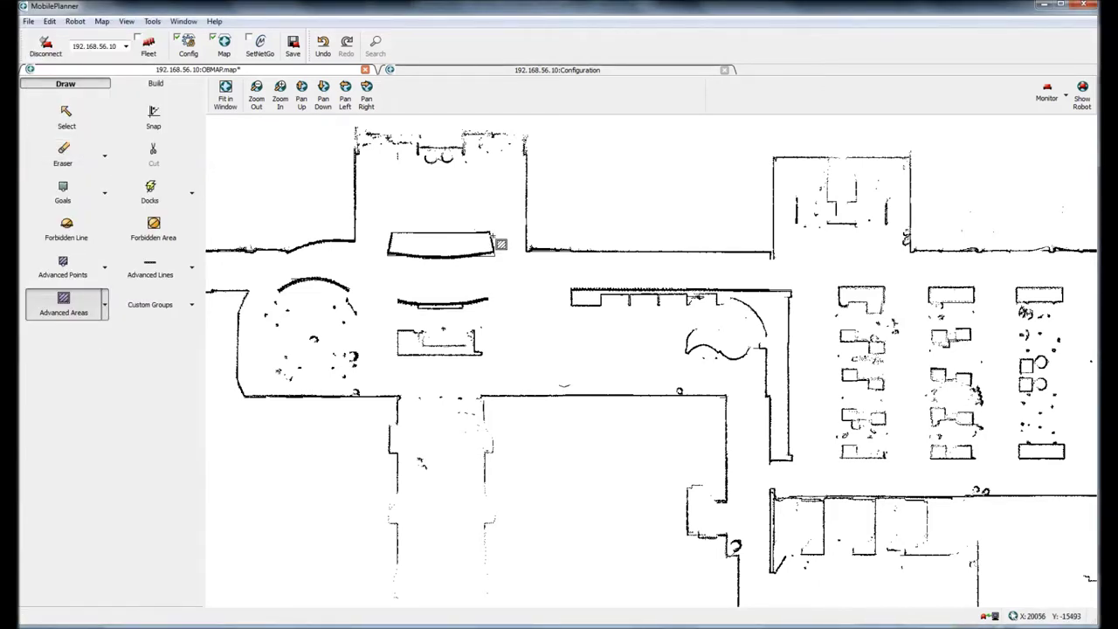
pyautogui.click(493, 232)
pyautogui.moveTo(493, 232); pyautogui.dragTo(525, 397)
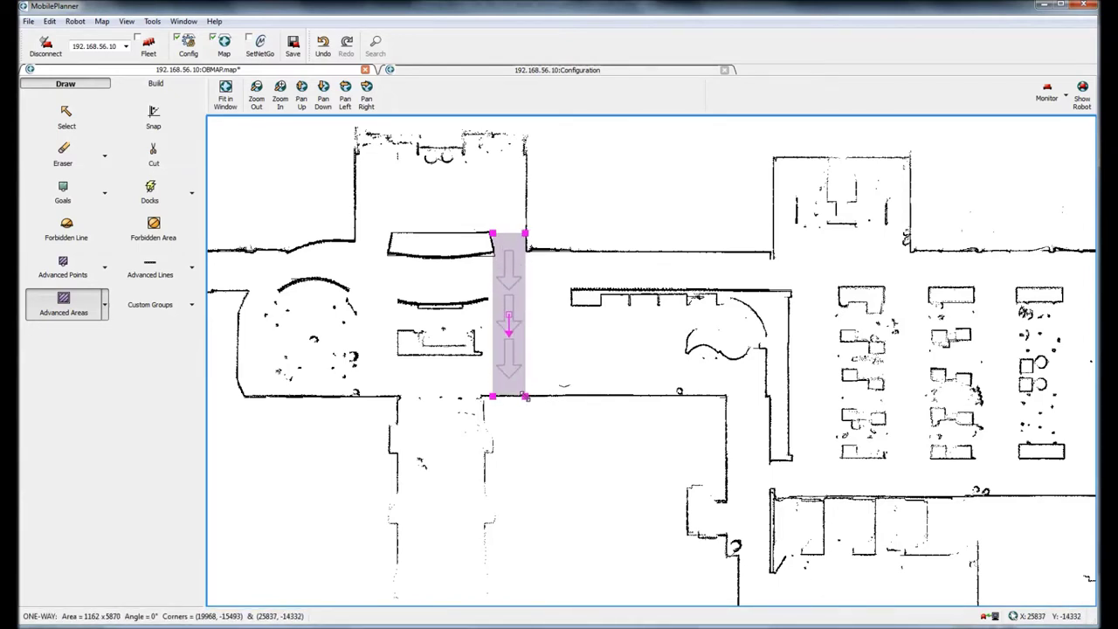
pyautogui.moveTo(398, 395)
pyautogui.mouseDown()
pyautogui.moveTo(361, 290)
pyautogui.moveTo(357, 233)
pyautogui.mouseUp()
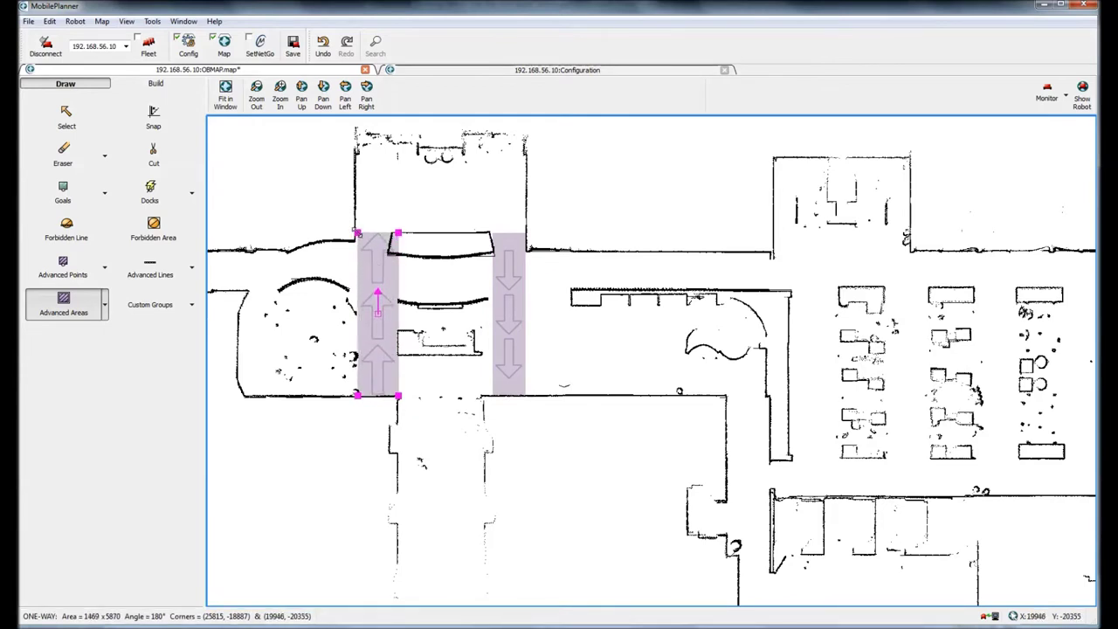
pyautogui.click(104, 304)
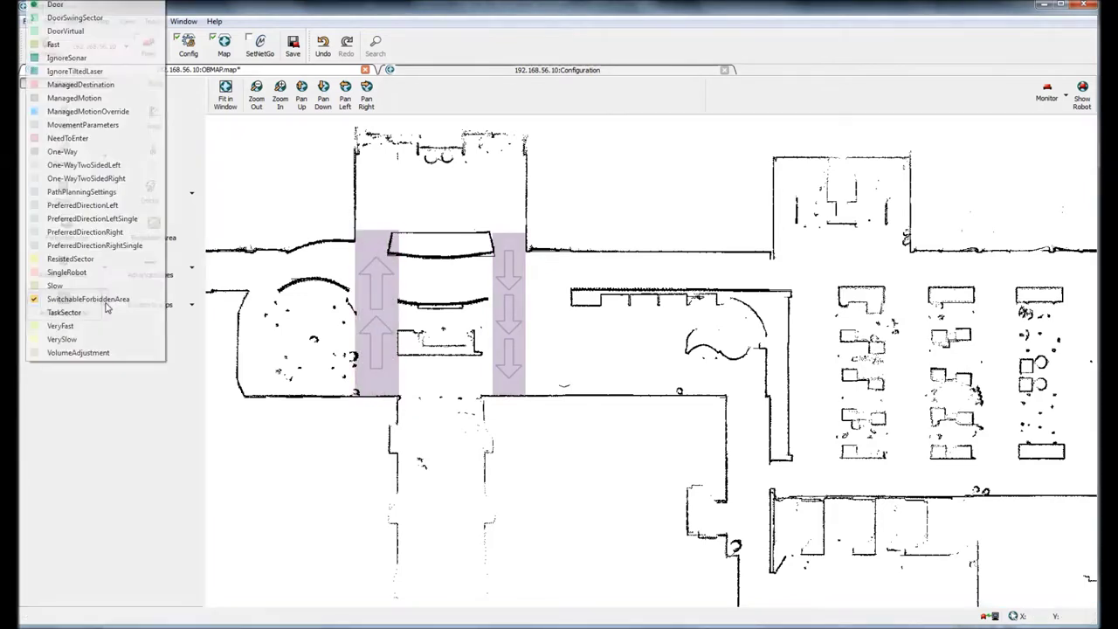
pyautogui.click(85, 340)
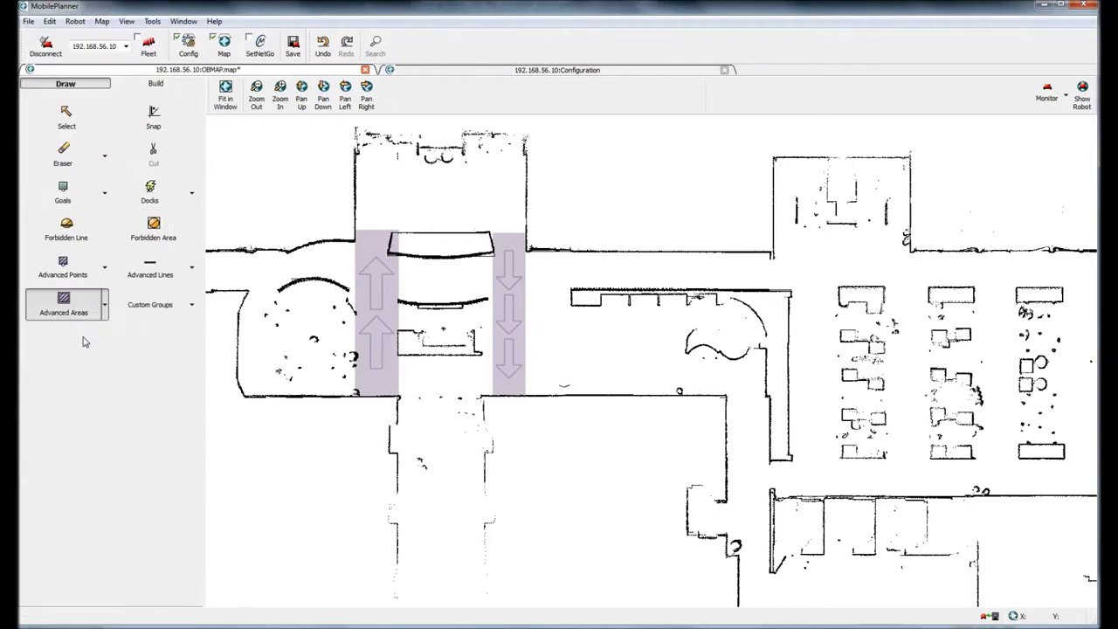
# - Draw a VerySlow area above the lanes and a 1337 x 3374 VeryFast area between their bottoms
pyautogui.click(354, 163)
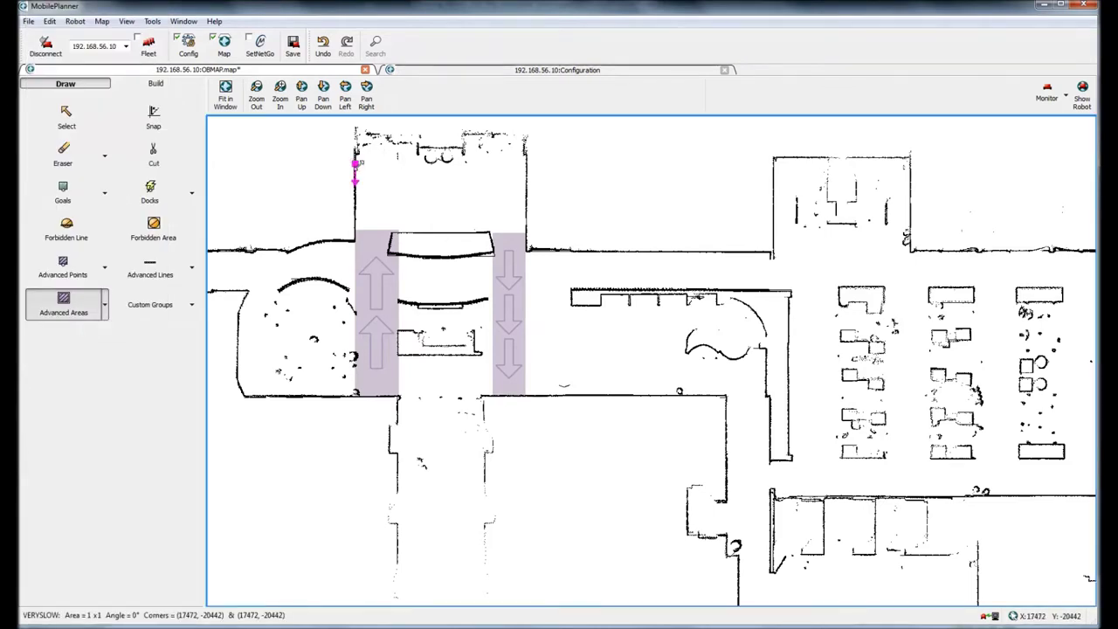
pyautogui.moveTo(355, 163); pyautogui.dragTo(524, 230)
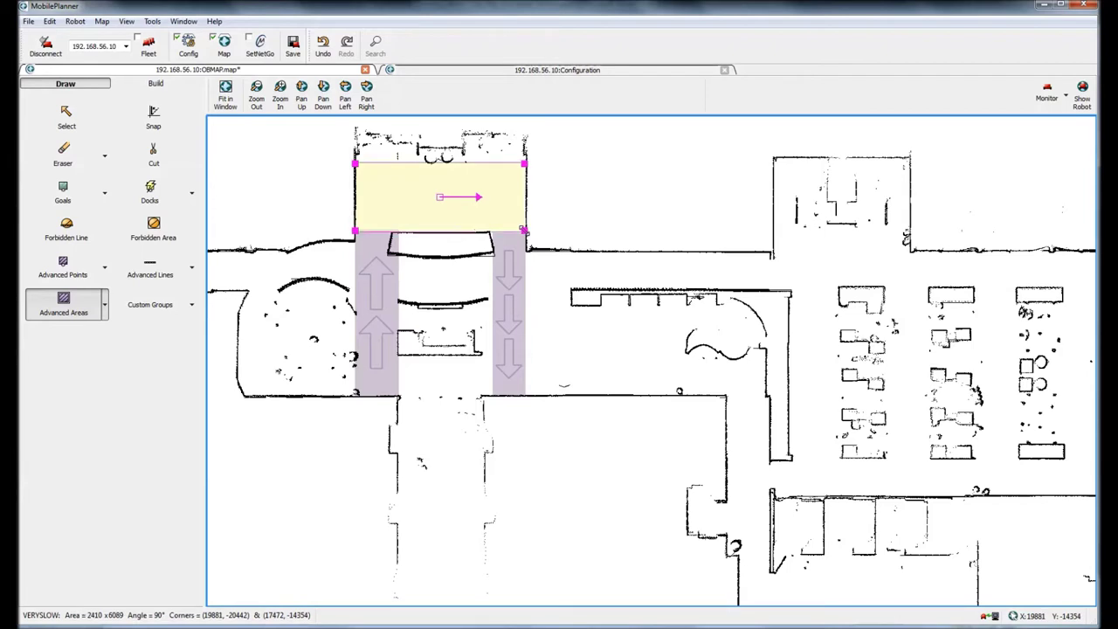
pyautogui.click(105, 304)
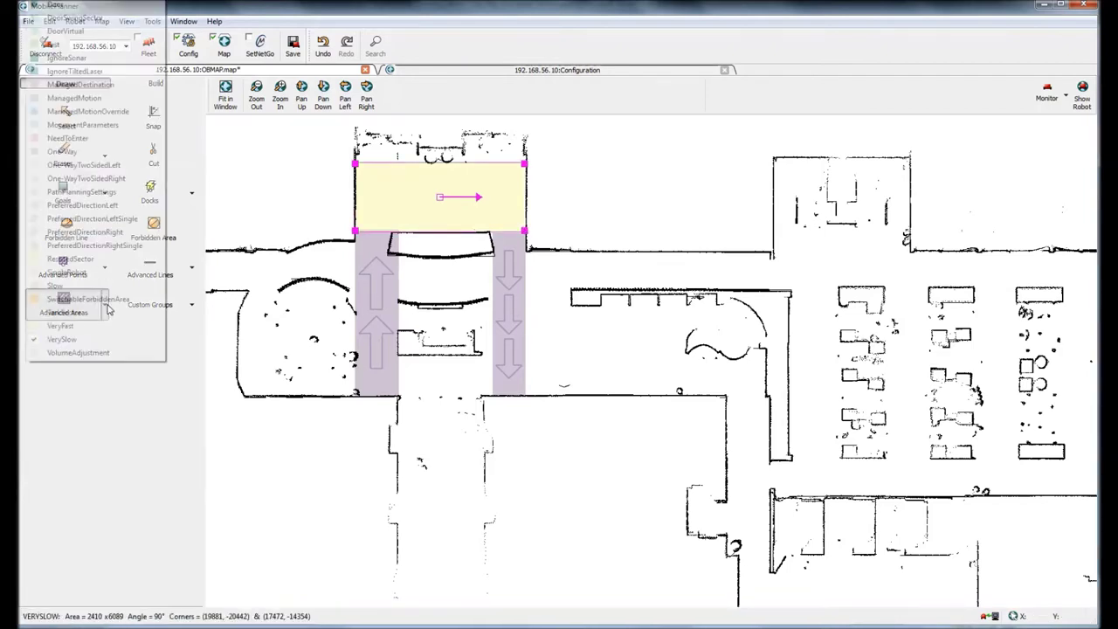
pyautogui.click(109, 308)
pyautogui.click(105, 305)
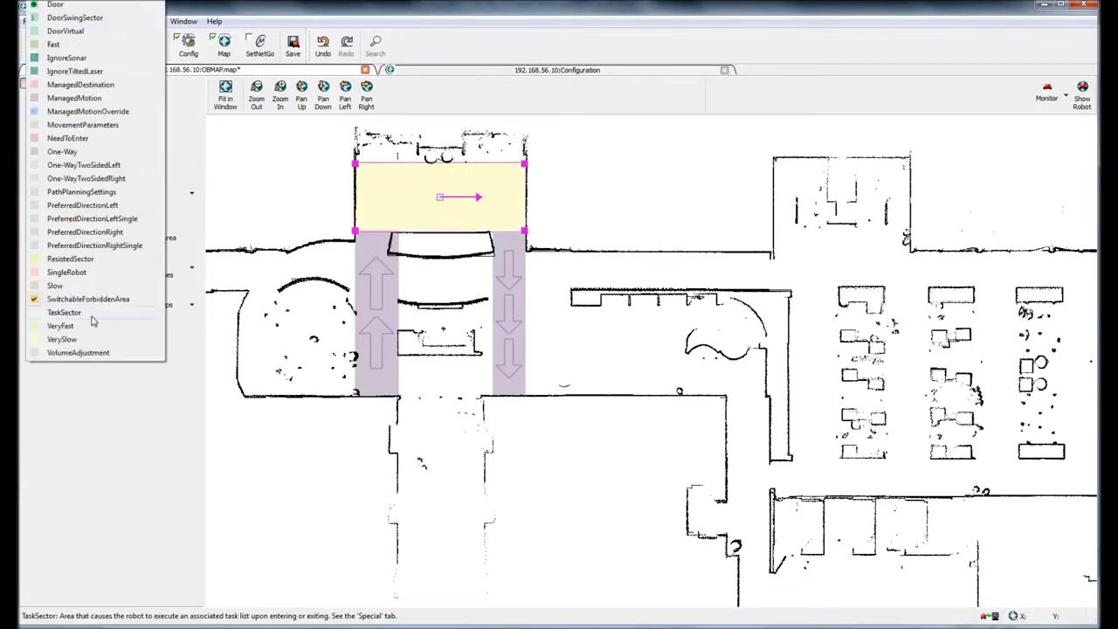
pyautogui.click(79, 327)
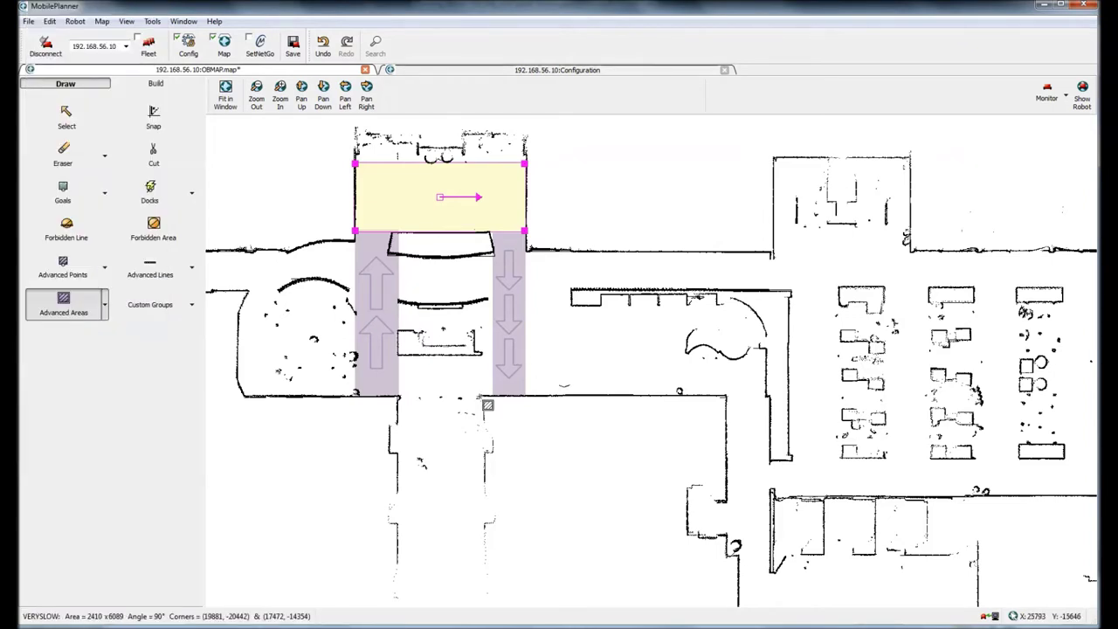
pyautogui.moveTo(492, 395); pyautogui.dragTo(394, 356)
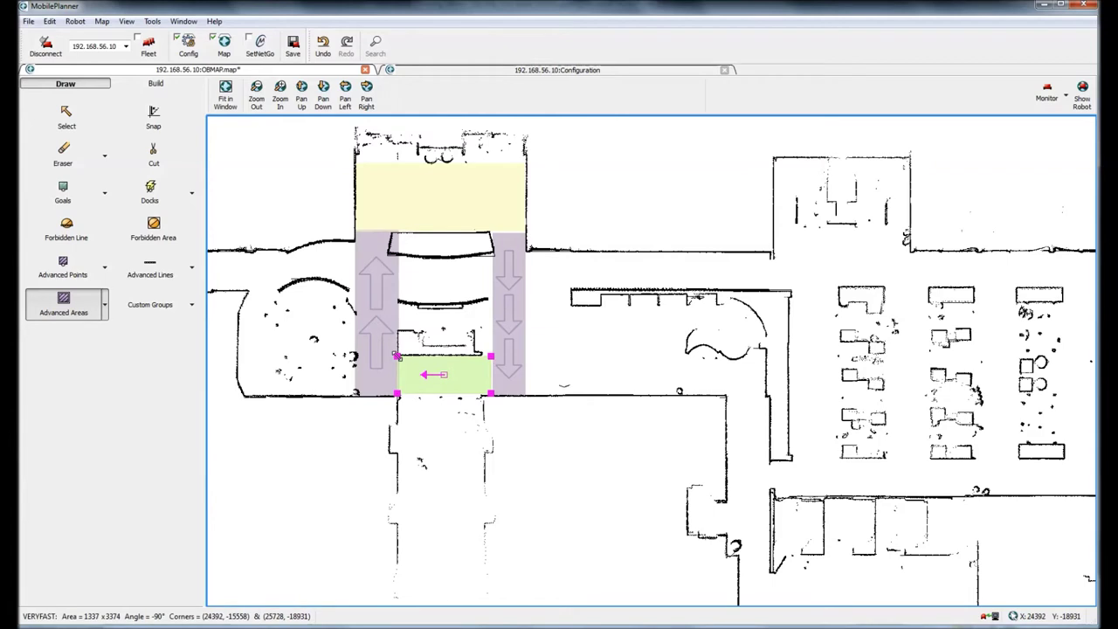
# - Check Speed sectors under Robot Operation: VerySlow max forward 100.0, VeryFast 1500.0, then return to OBMAP.map
pyautogui.click(483, 74)
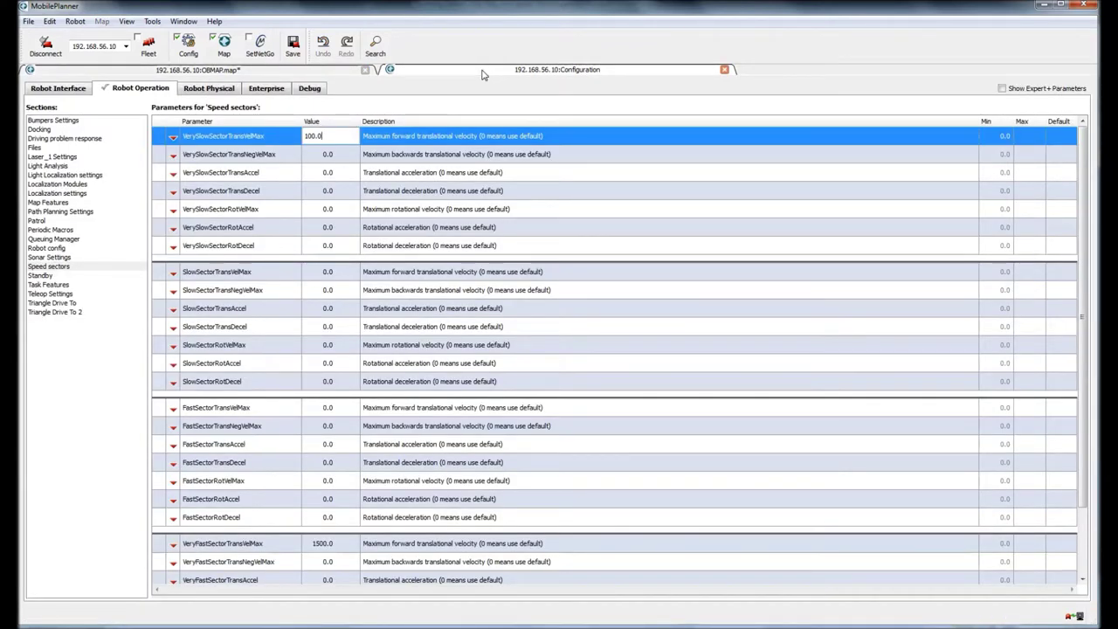
pyautogui.click(40, 267)
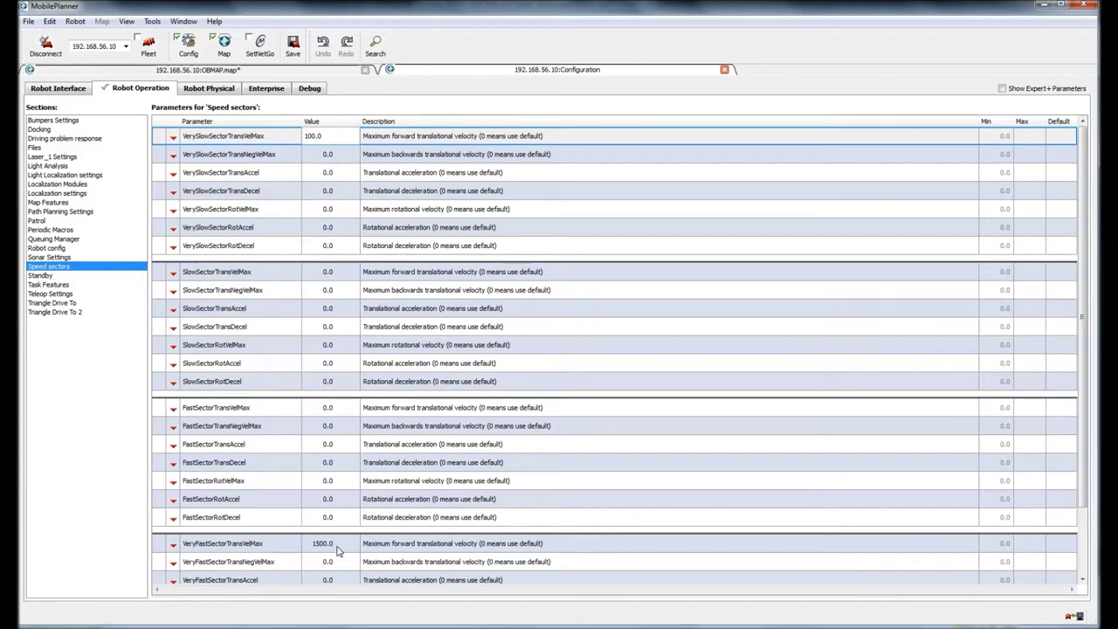
pyautogui.click(304, 72)
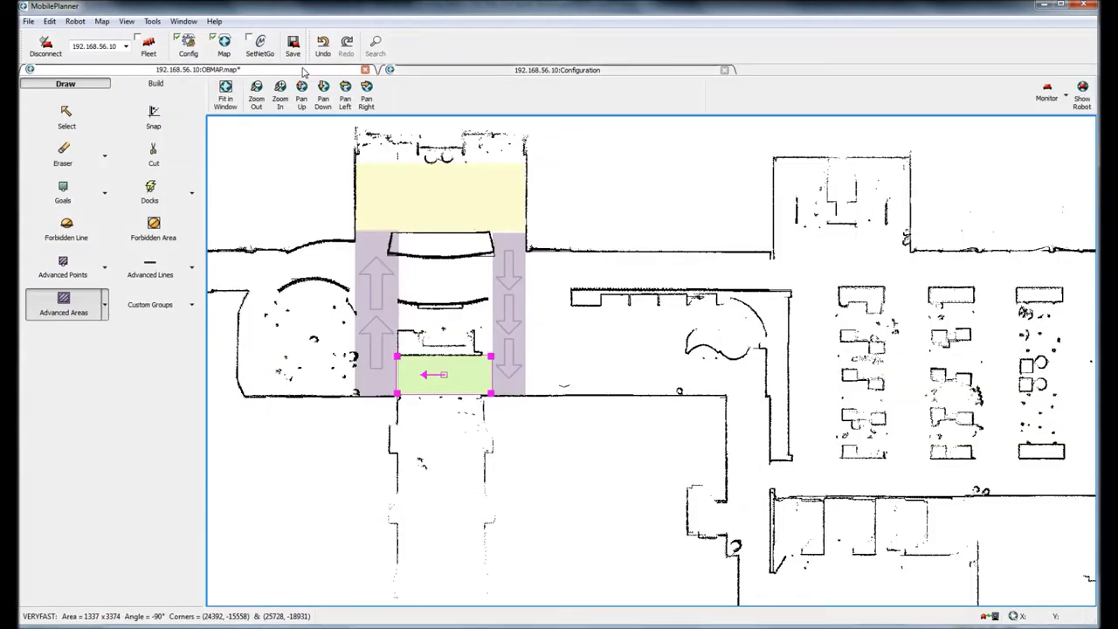
# - Place docking station LD/Lynx Dock2 right of the downward lane and nudge it slightly higher
pyautogui.click(163, 198)
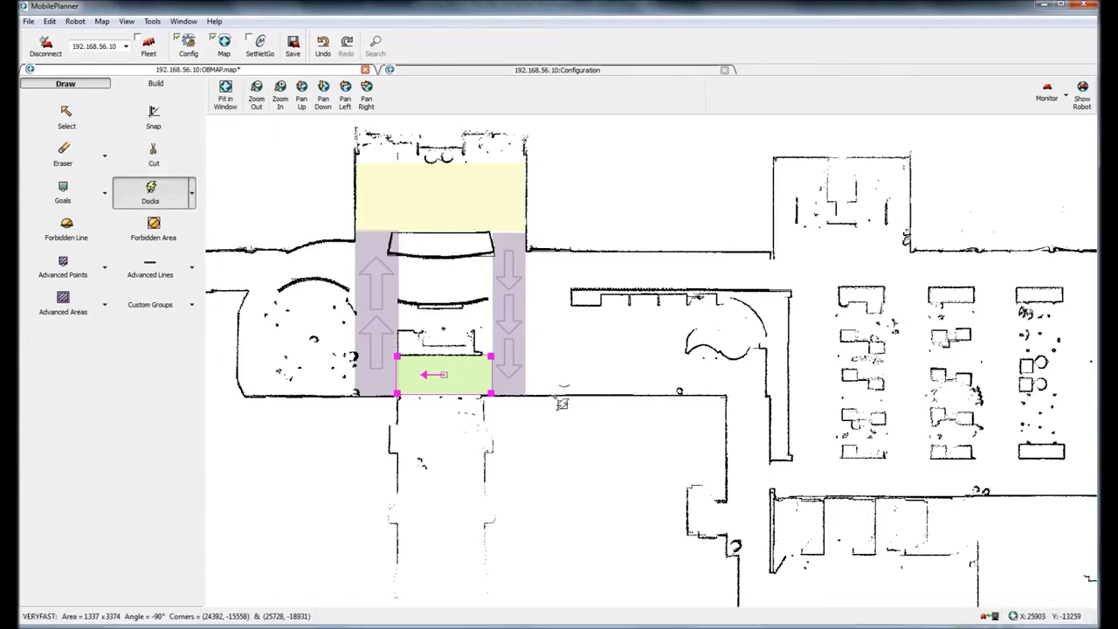
pyautogui.click(559, 349)
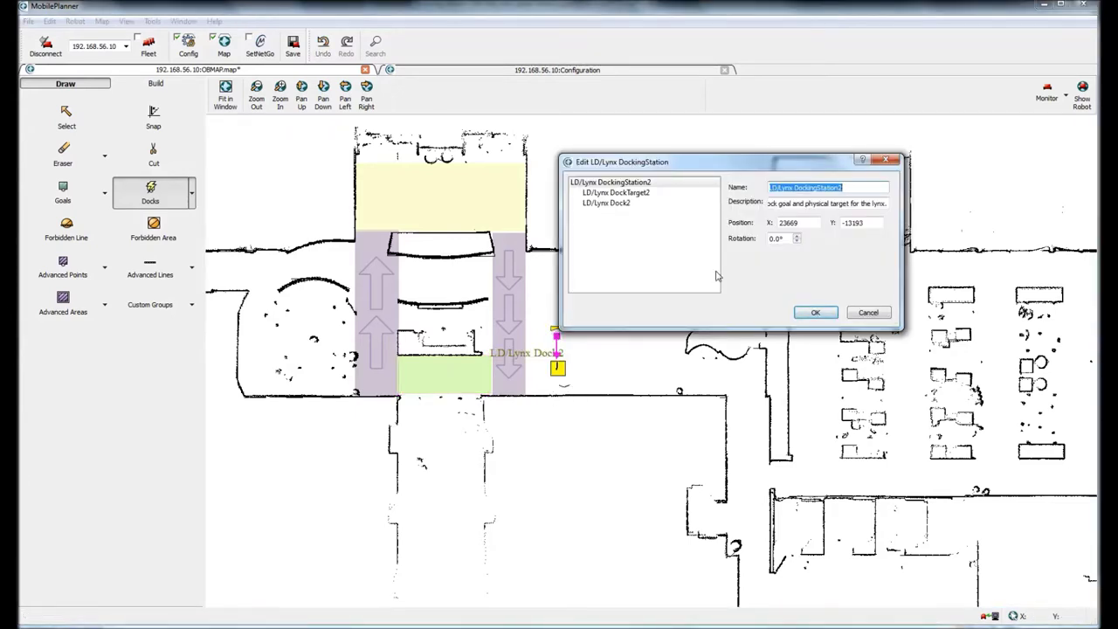
pyautogui.click(811, 310)
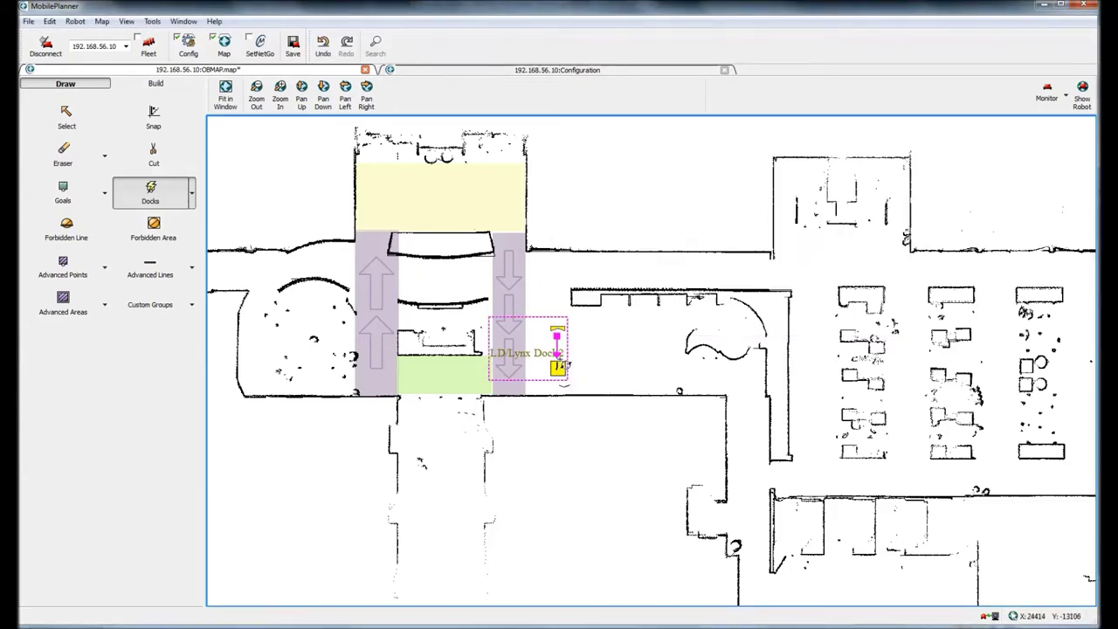
pyautogui.moveTo(566, 364); pyautogui.dragTo(567, 329)
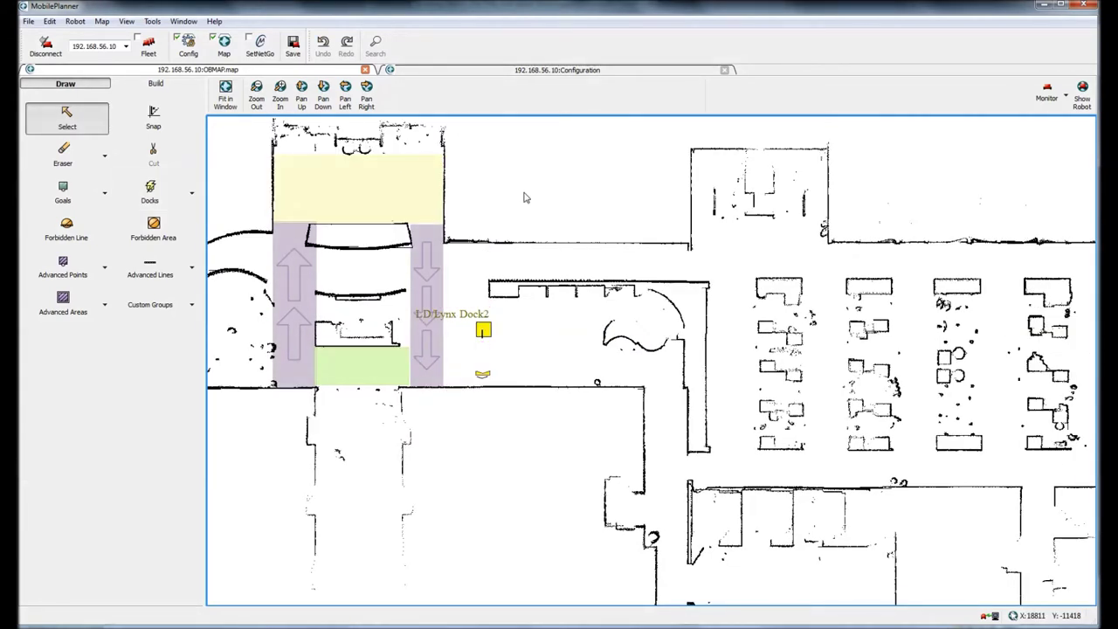
# - Place Goal1 in the yellow very-slow sector and Goal2 just below LD/Lynx Dock2
pyautogui.click(105, 192)
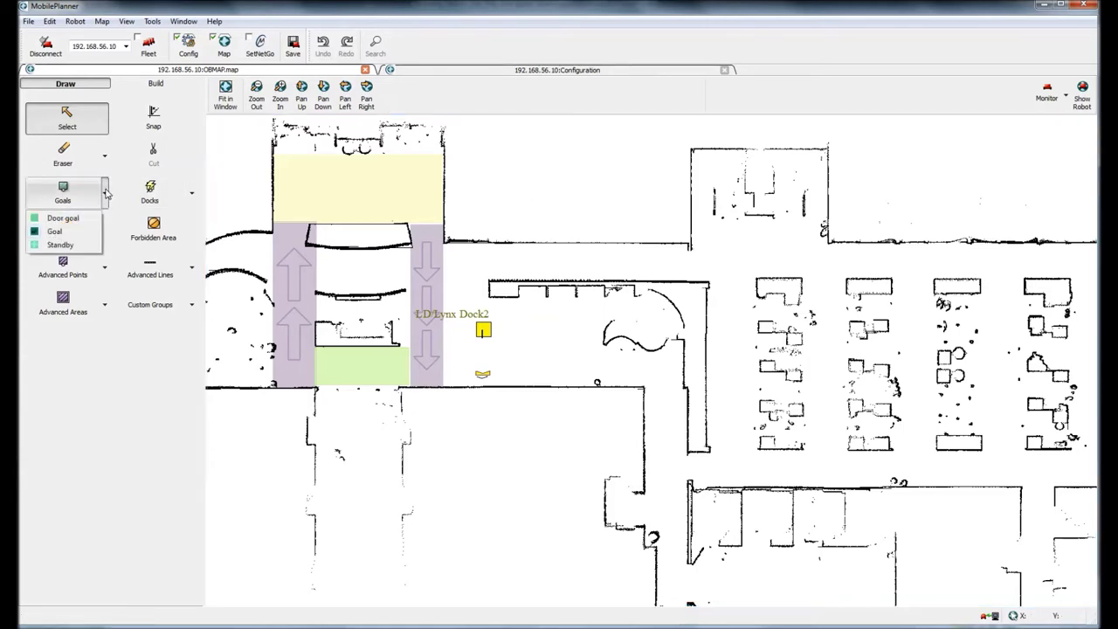
pyautogui.click(63, 217)
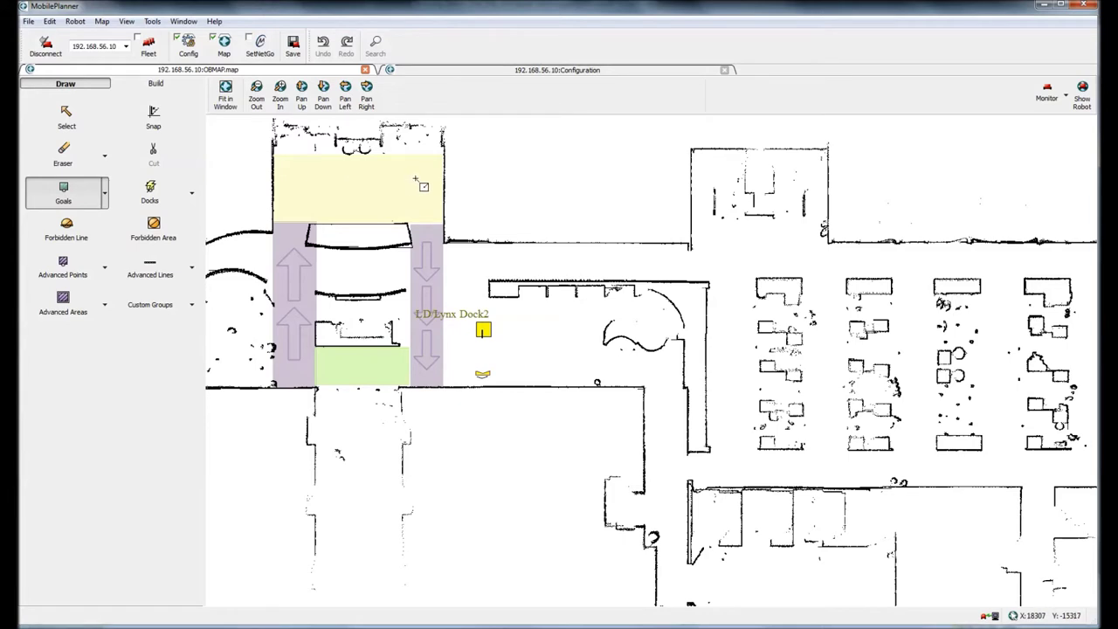
pyautogui.moveTo(417, 179); pyautogui.dragTo(426, 197)
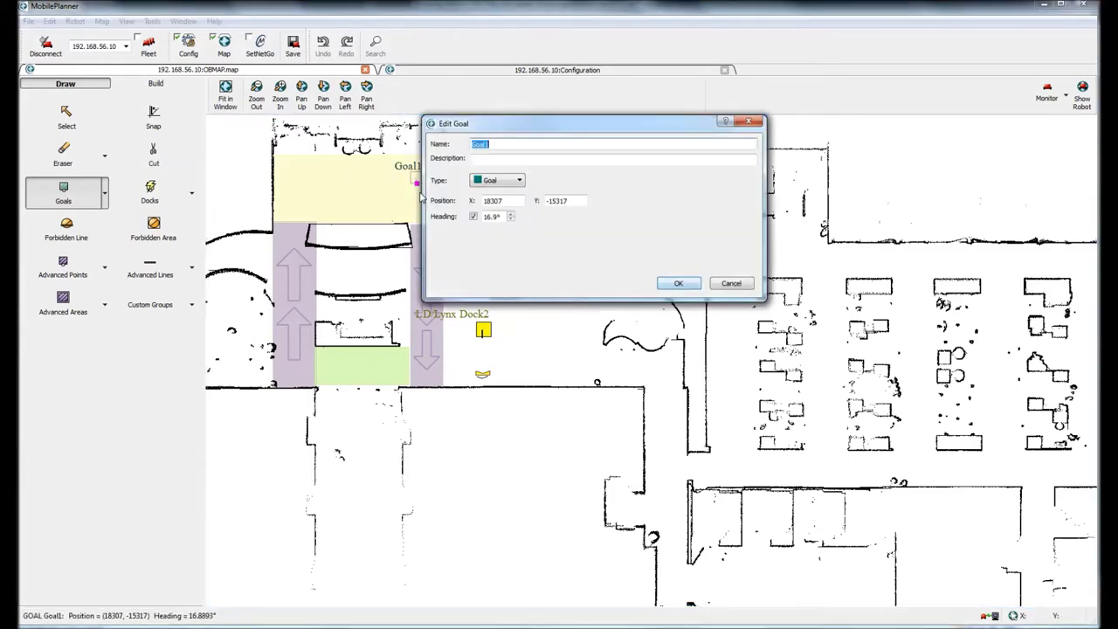
pyautogui.click(677, 284)
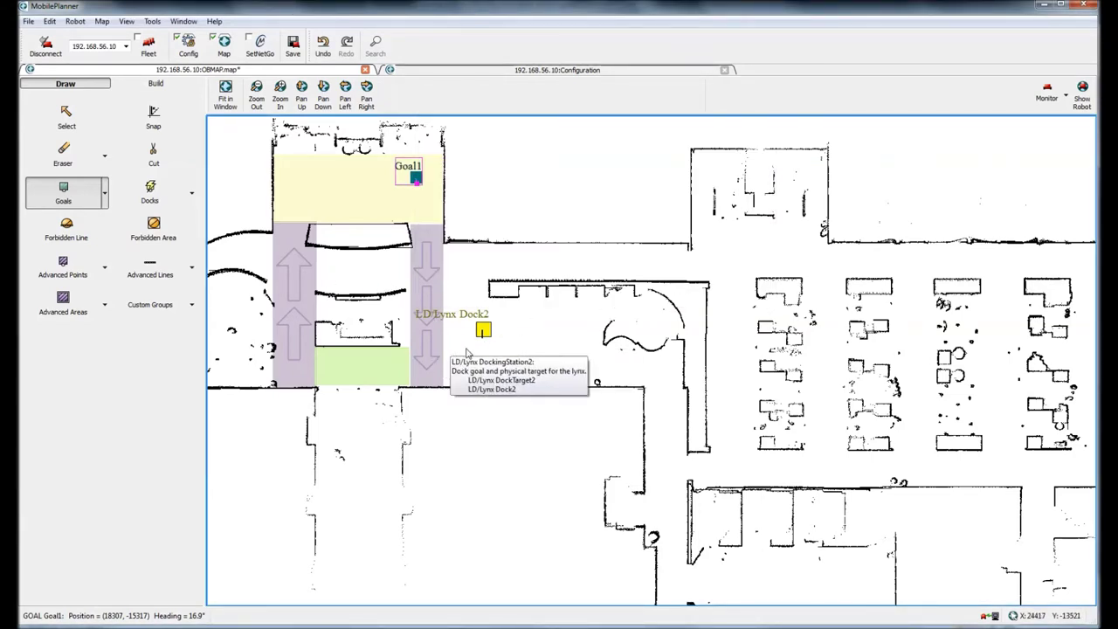
pyautogui.click(456, 353)
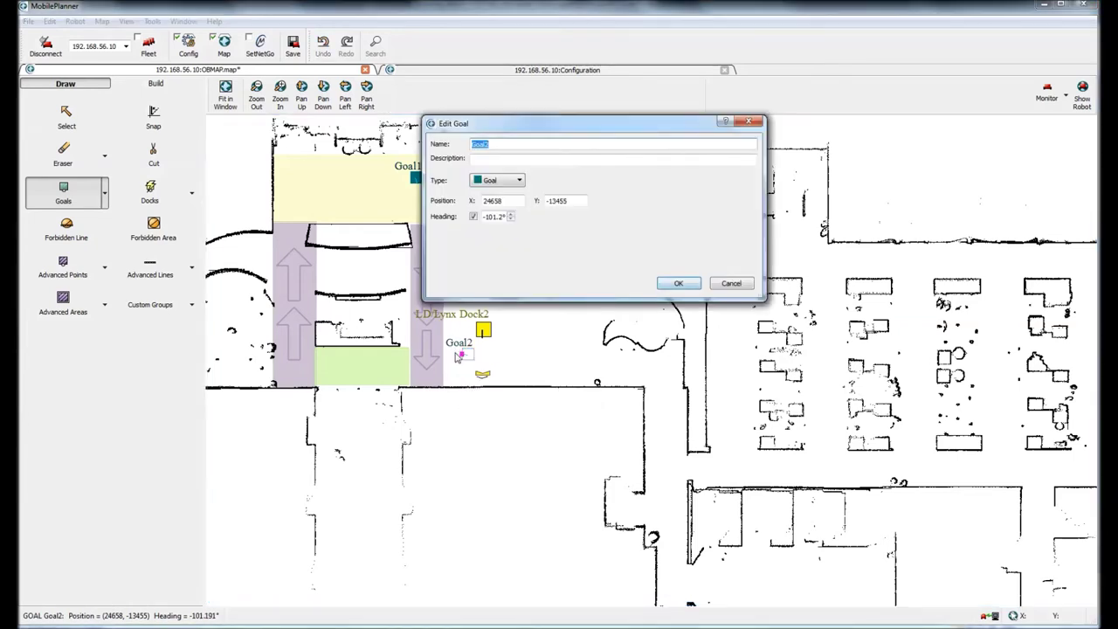
pyautogui.click(678, 284)
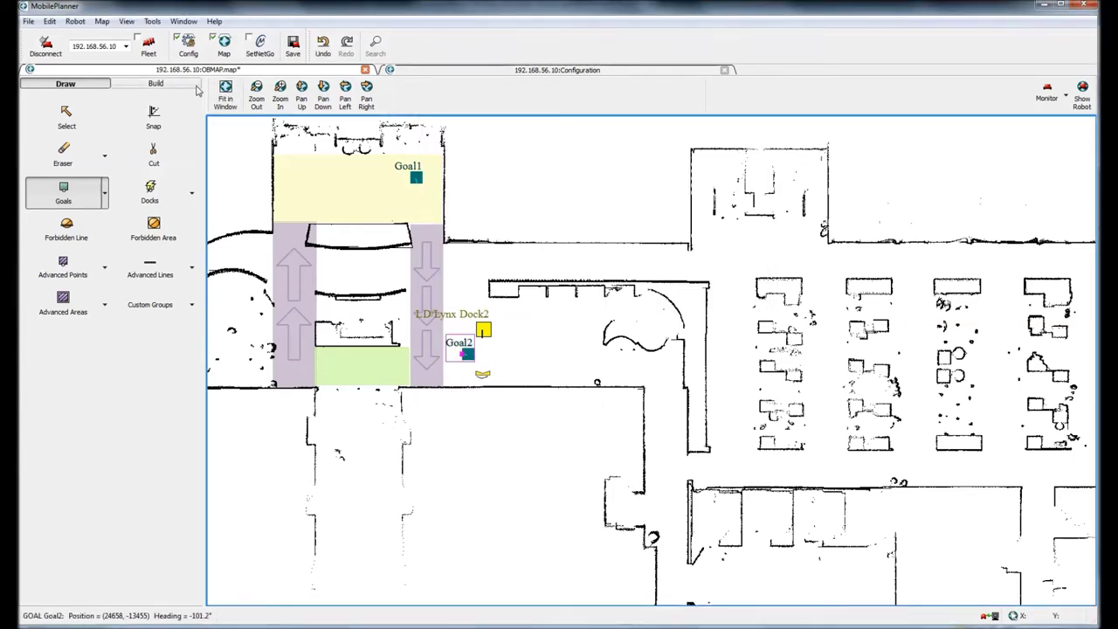
# - Build Route1 with Goal1 then Goal2 as stops, and save the OBMAP map
pyautogui.click(159, 85)
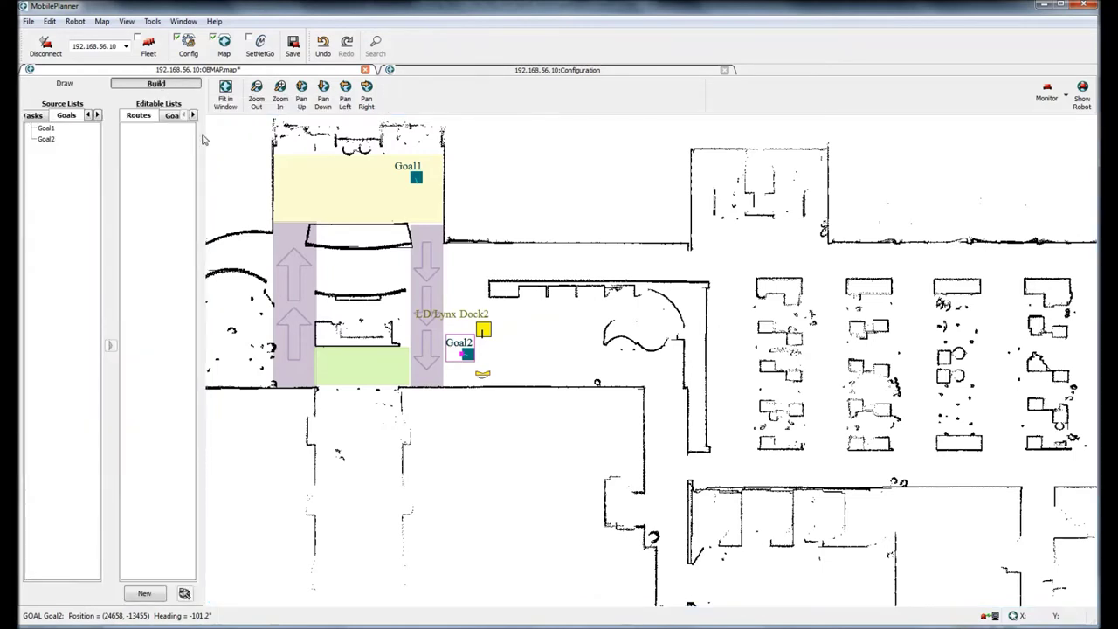
pyautogui.moveTo(203, 133); pyautogui.dragTo(289, 133)
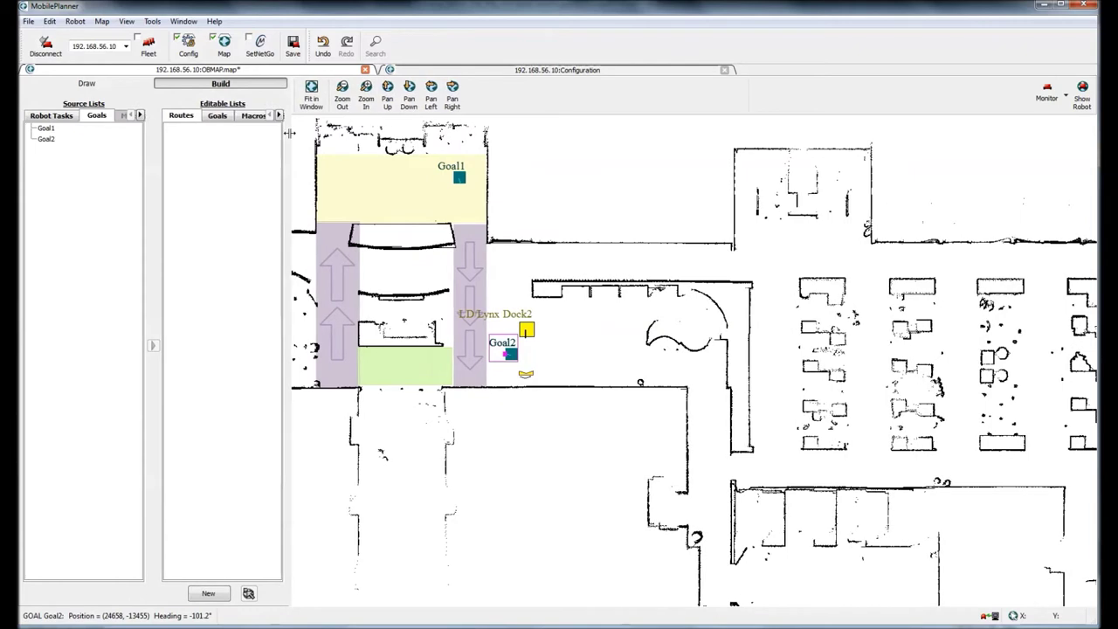
pyautogui.click(45, 127)
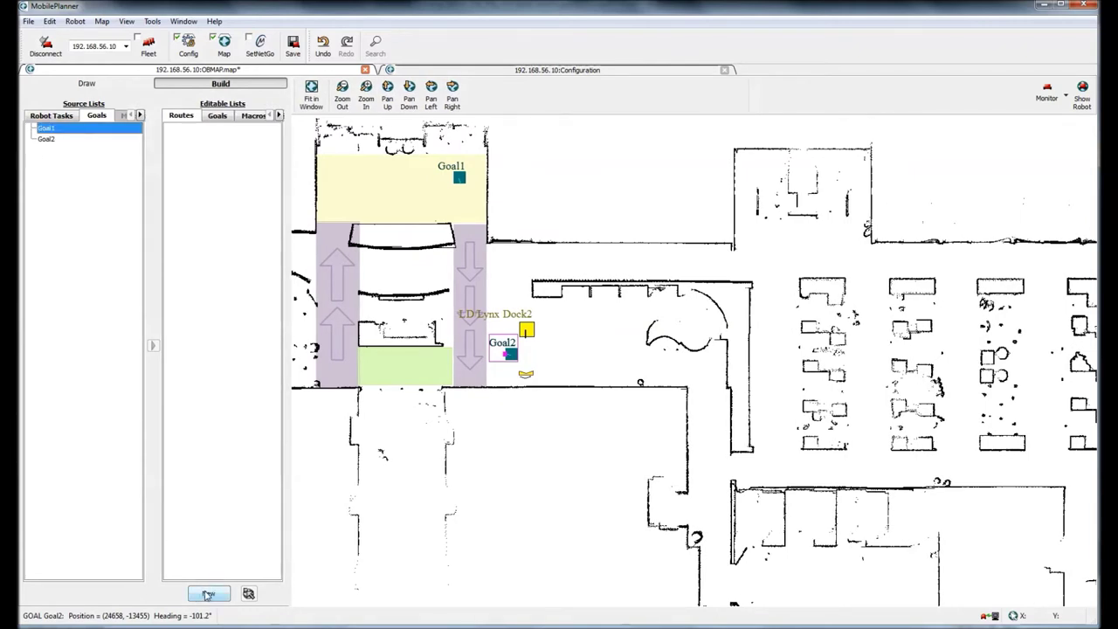
pyautogui.click(208, 594)
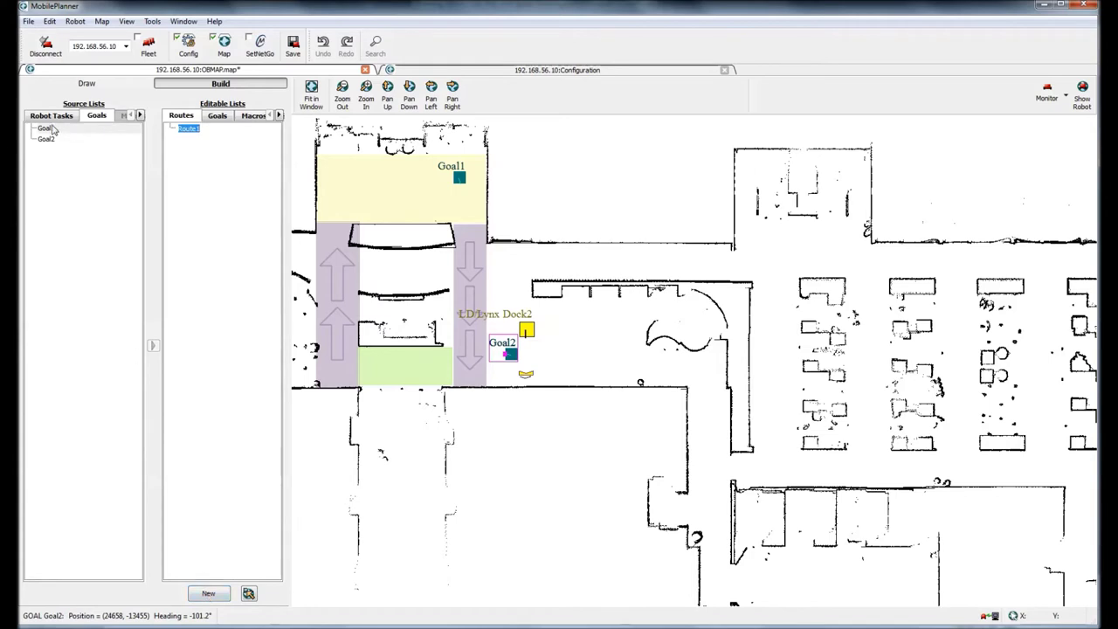
pyautogui.press('Return')
pyautogui.moveTo(48, 129); pyautogui.dragTo(190, 144)
pyautogui.moveTo(48, 140); pyautogui.dragTo(195, 155)
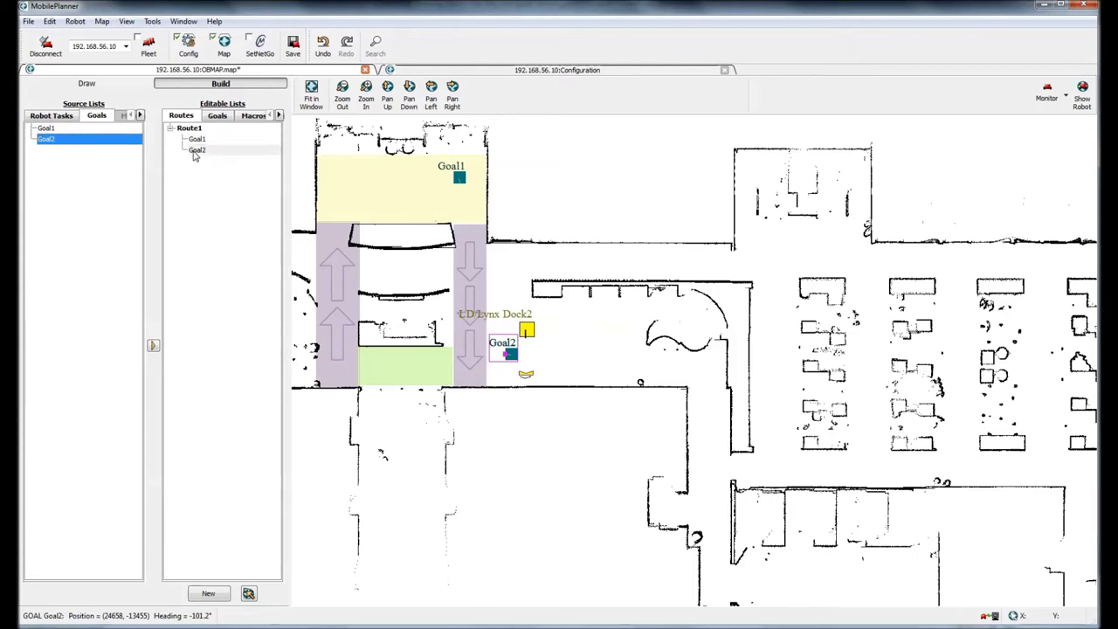
pyautogui.click(293, 43)
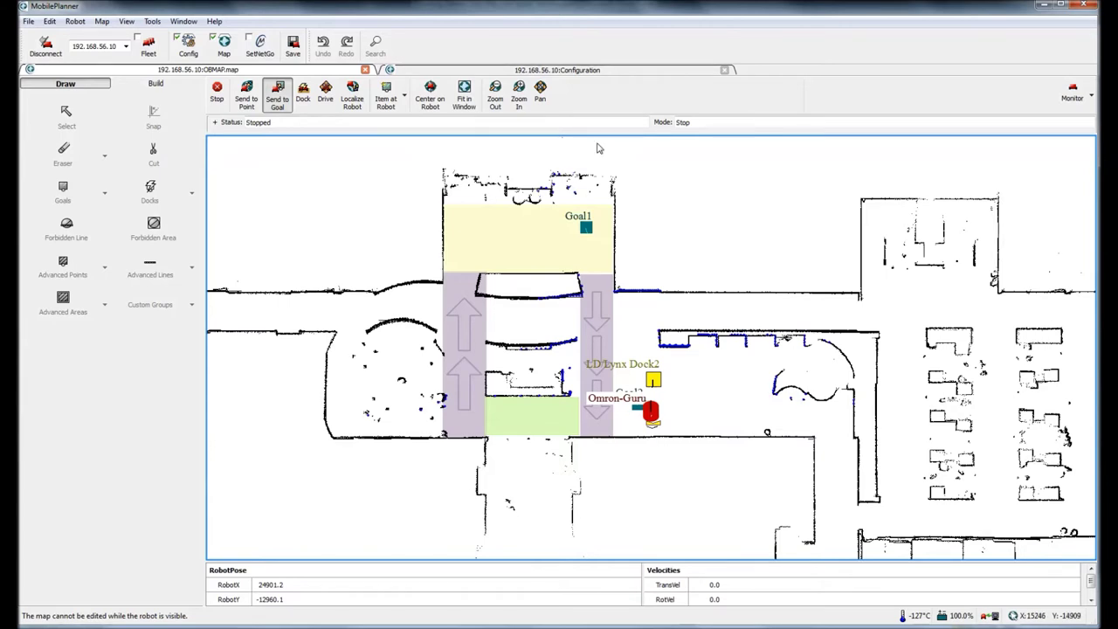
# - Send the robot to Goal1 and enlarge the lower panel to show the RobotTh readout
pyautogui.click(586, 232)
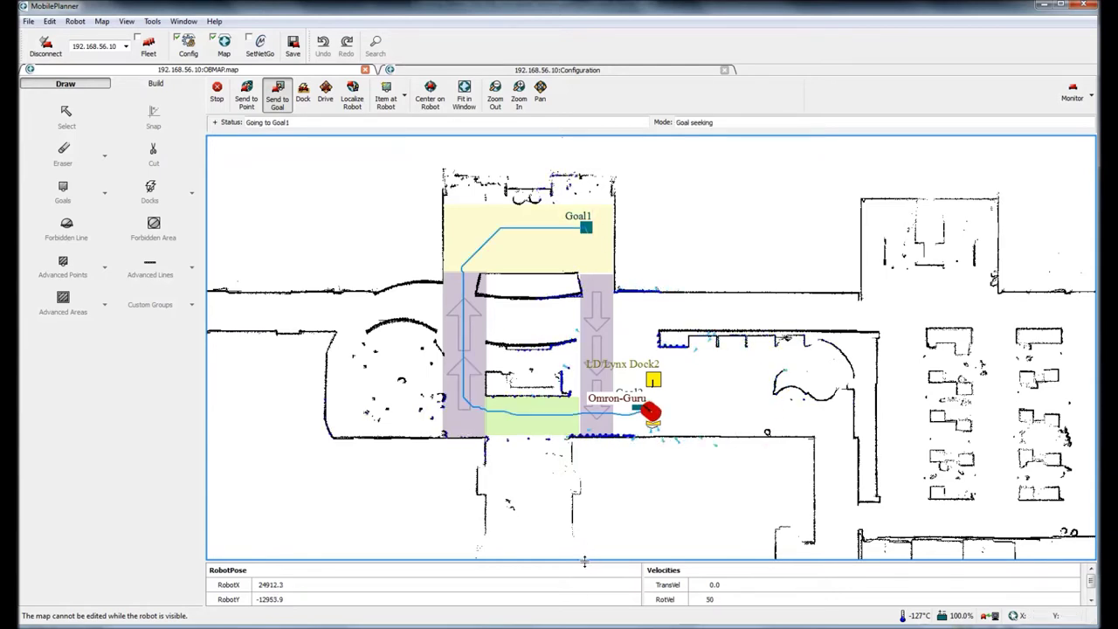
pyautogui.moveTo(586, 562); pyautogui.dragTo(585, 533)
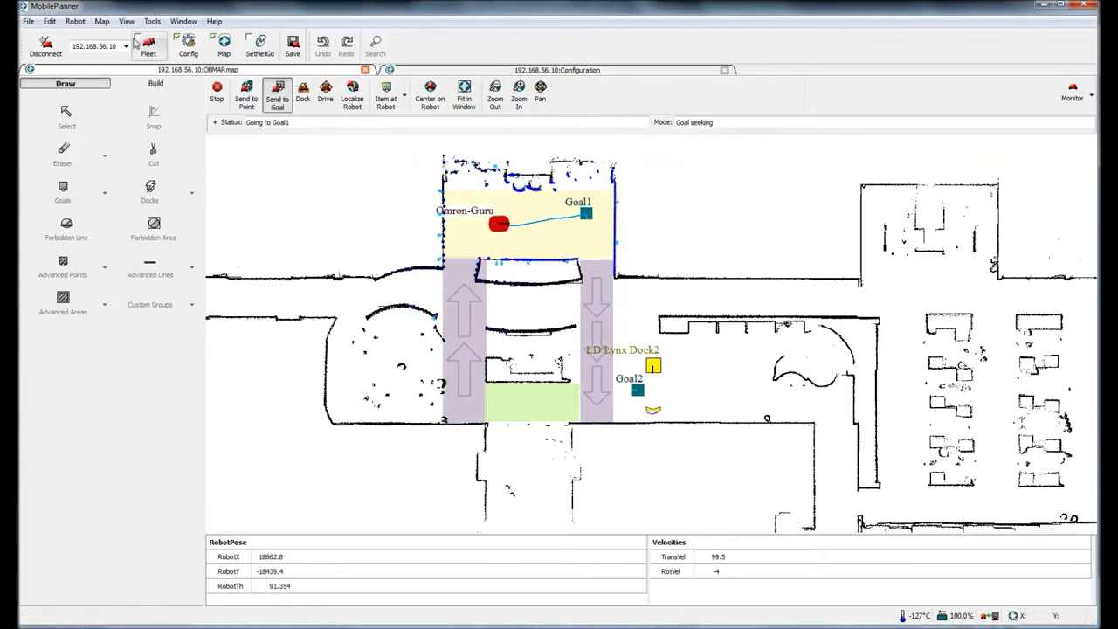
# - Expand Route1 in the Build tab and start it on a single Patrol (Once)
pyautogui.click(155, 85)
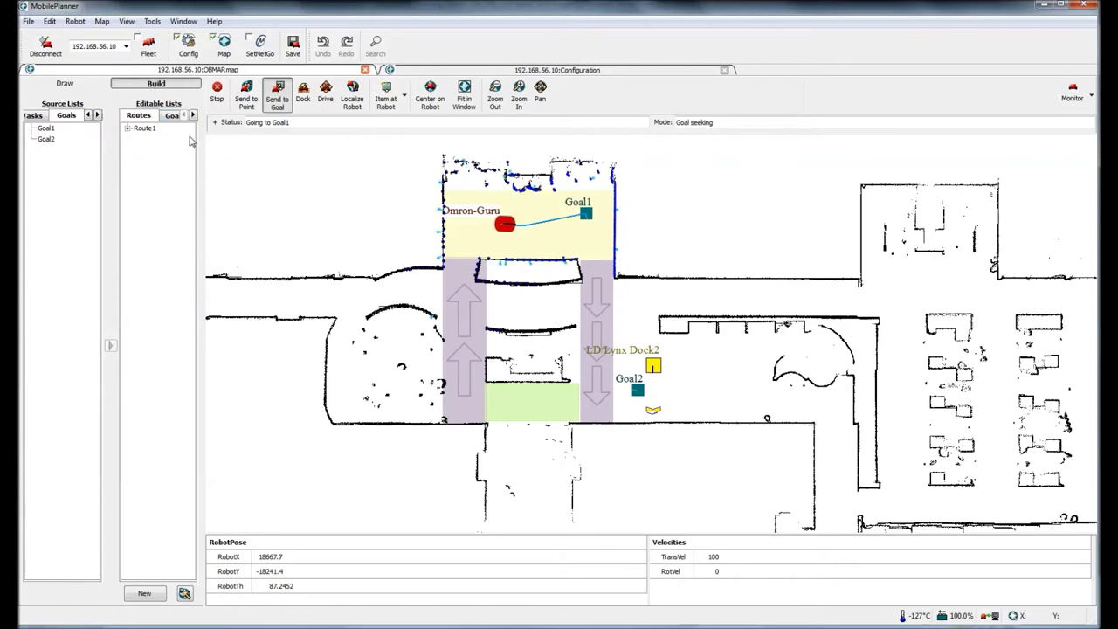
pyautogui.click(144, 128)
pyautogui.click(128, 129)
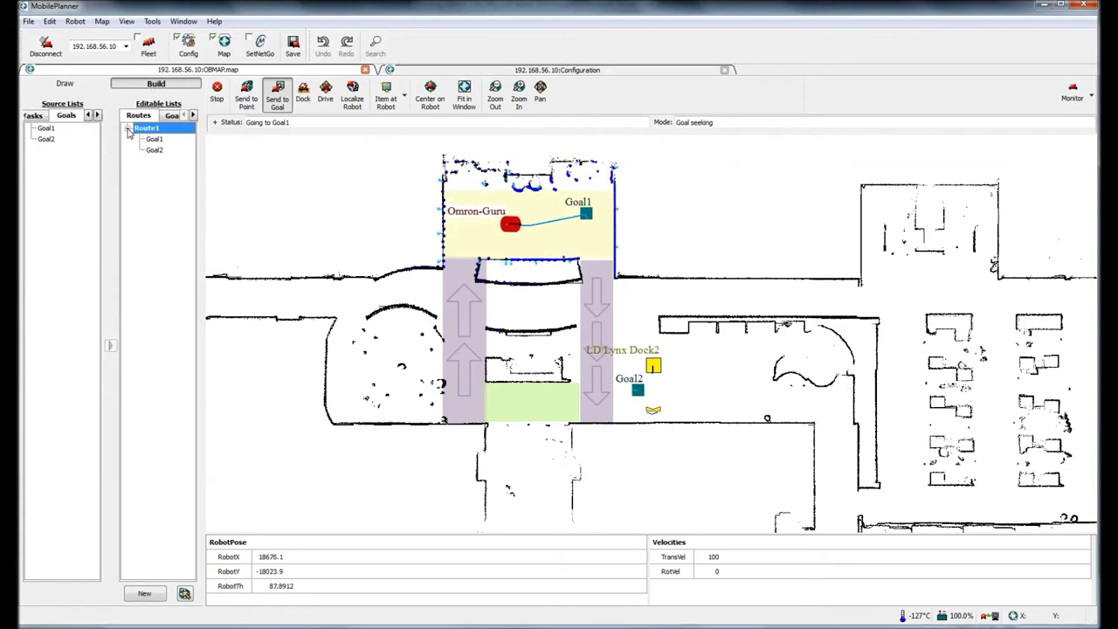
pyautogui.rightClick(143, 133)
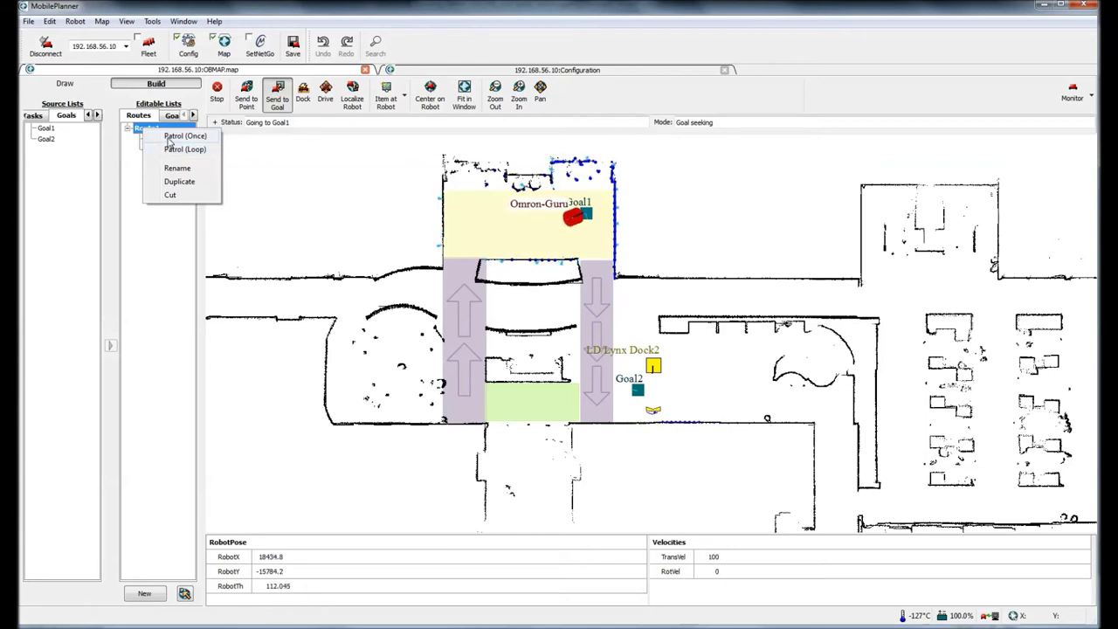
pyautogui.click(170, 138)
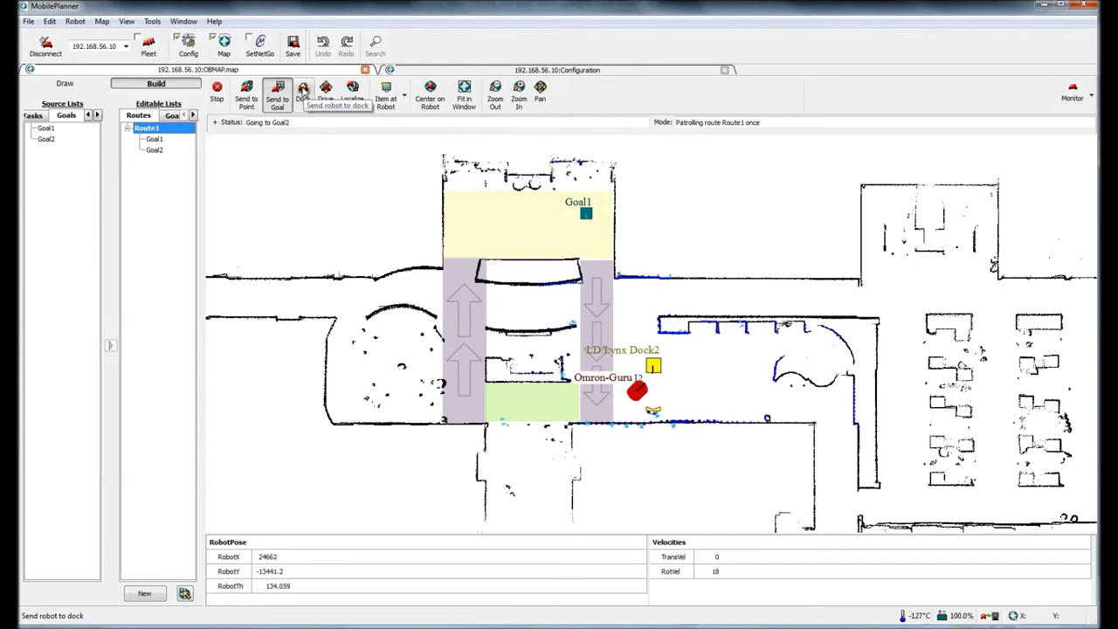
# - Send the Omron-Guru robot to dock at LD/Lynx Dock2
pyautogui.click(303, 89)
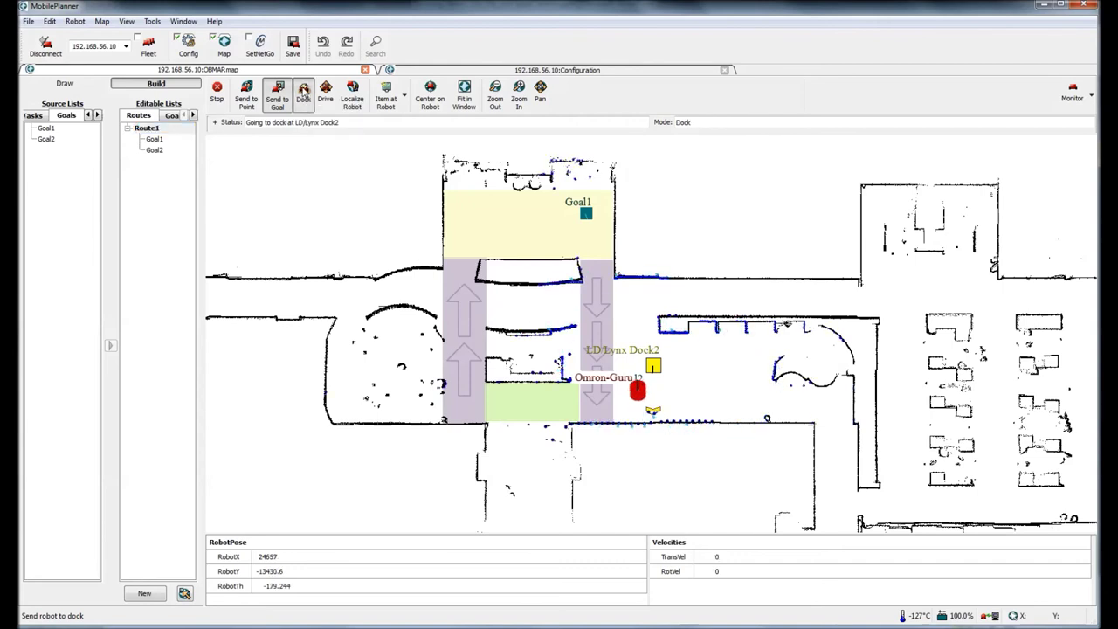